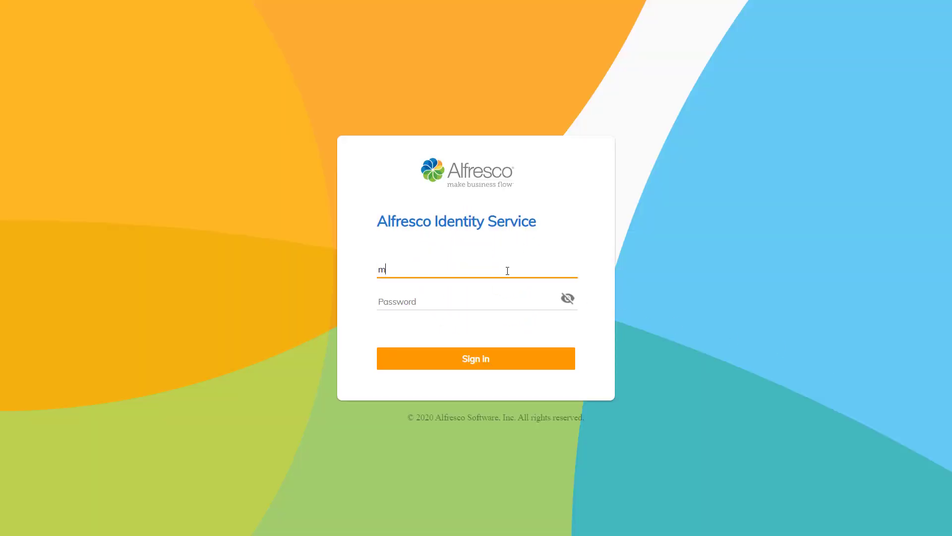
# Step: Enter the user's e-mail address as the username, then move to the Password field
pyautogui.click(483, 305)
# Step: Enter the account password and sign in to reach Personal Files
pyautogui.write('••••••••')
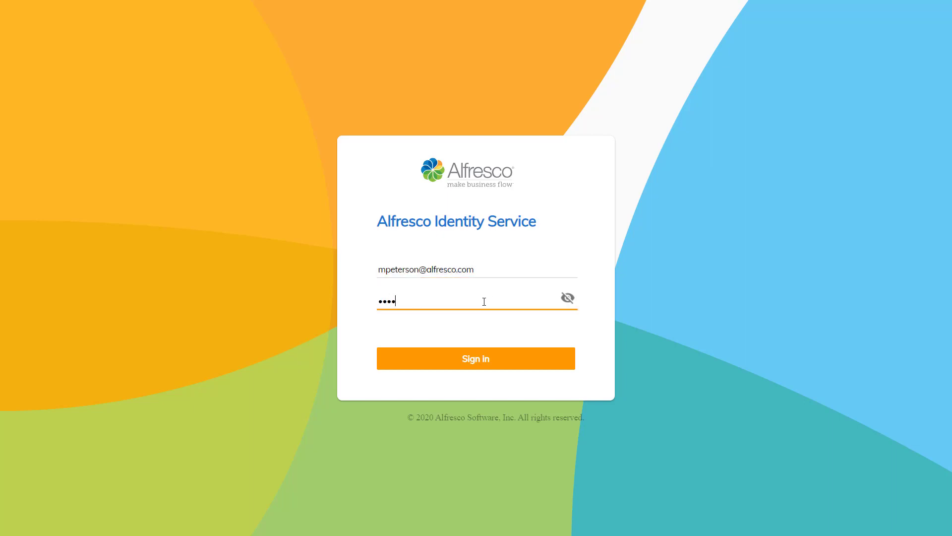
pyautogui.click(428, 359)
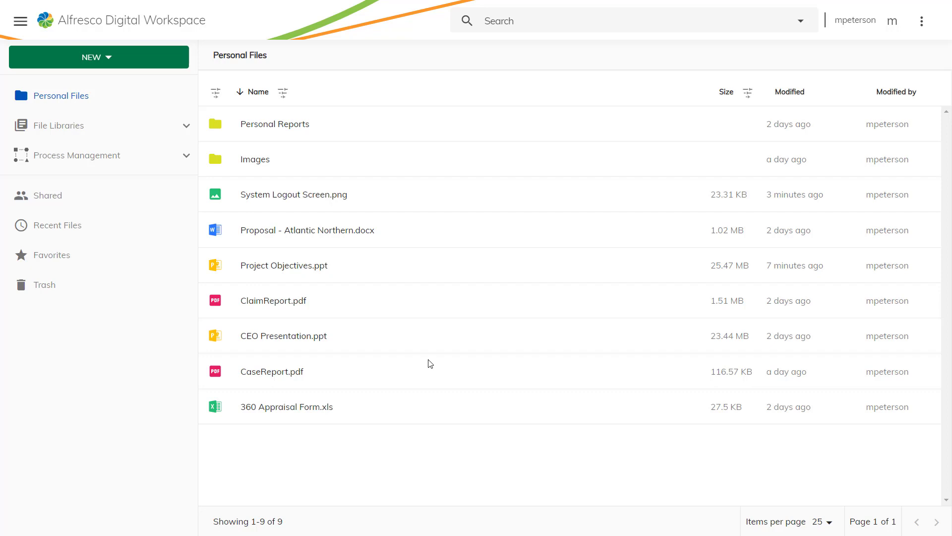
# Step: Upload the Reports 2019 folder into Personal Files, open it to check its 12 files, then show the libraries list
pyautogui.hotkey('alt', 'Tab')
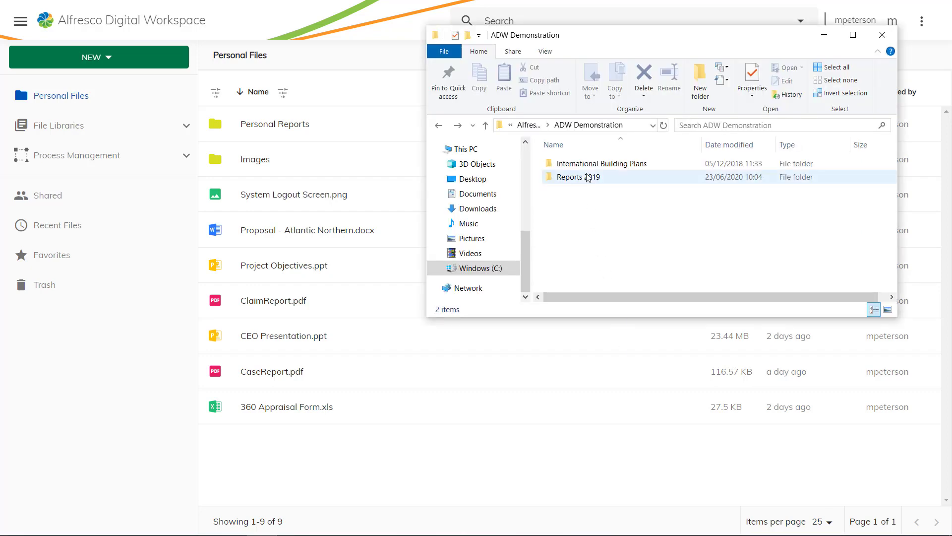
pyautogui.moveTo(588, 177); pyautogui.dragTo(274, 464)
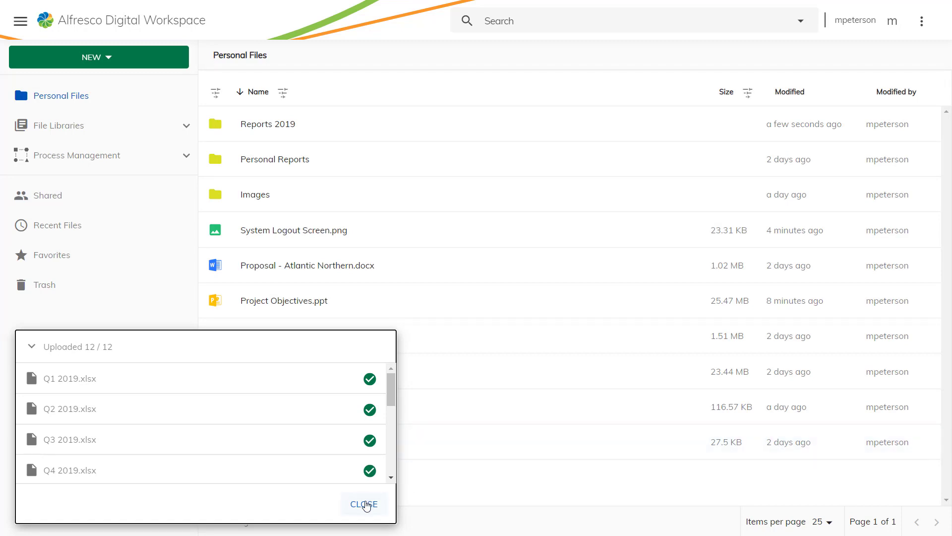
pyautogui.click(365, 503)
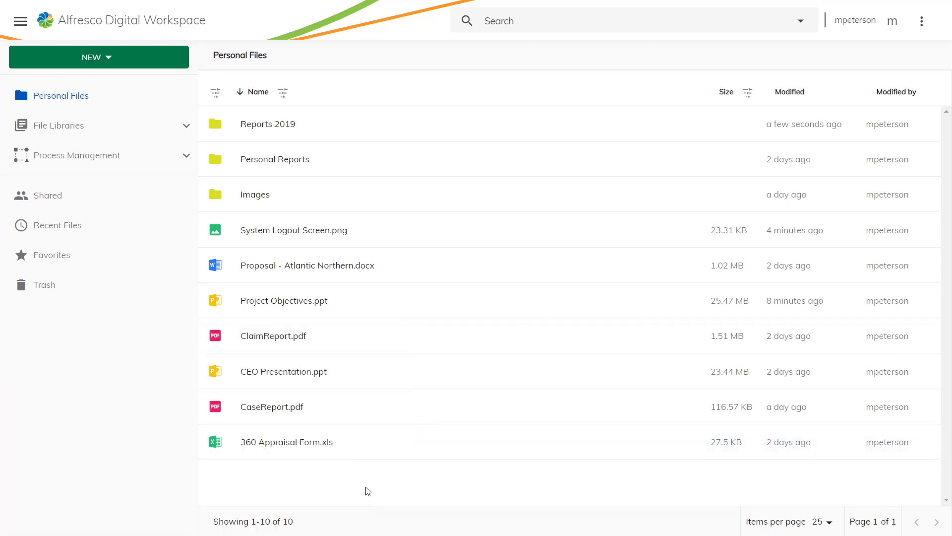
pyautogui.doubleClick(270, 125)
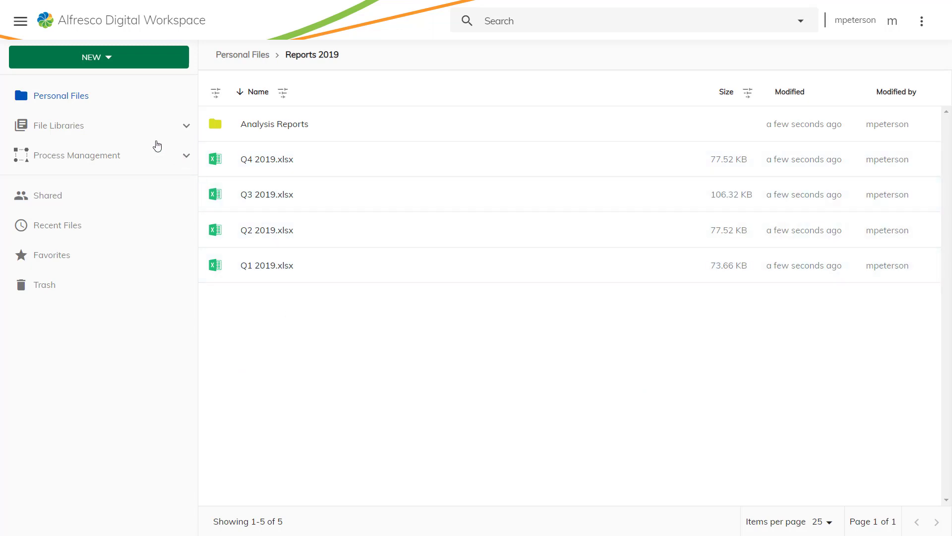
pyautogui.click(95, 126)
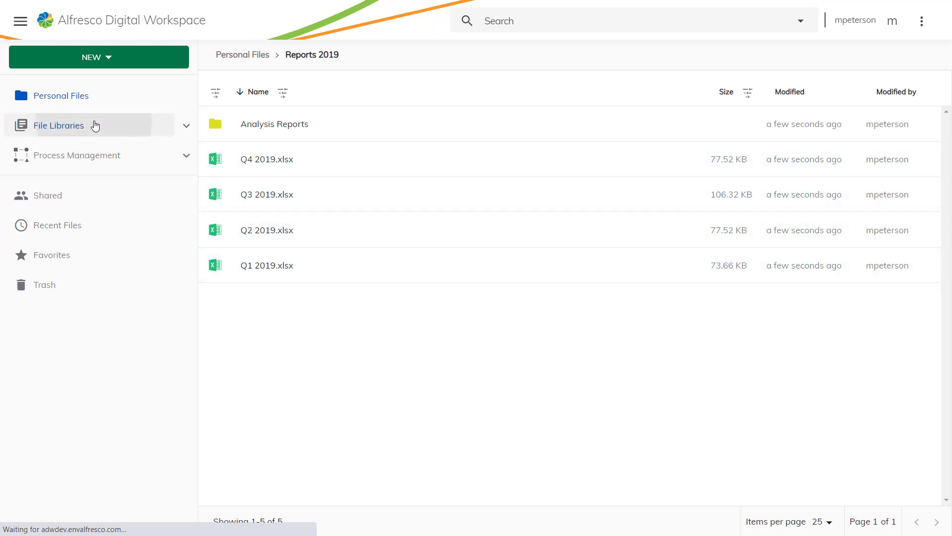
# Step: Create a new public library named 'Historical Building Plans'
pyautogui.click(136, 57)
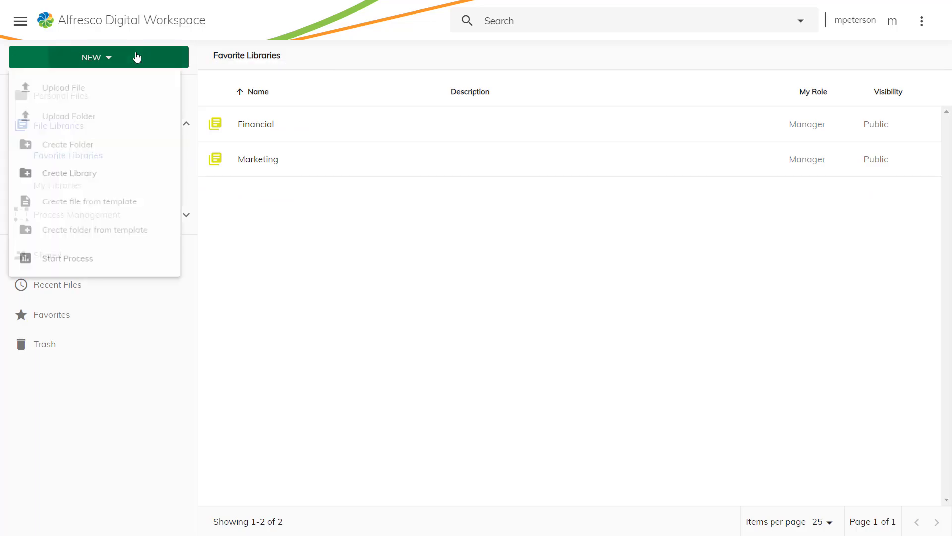
pyautogui.click(99, 177)
pyautogui.write('Hist')
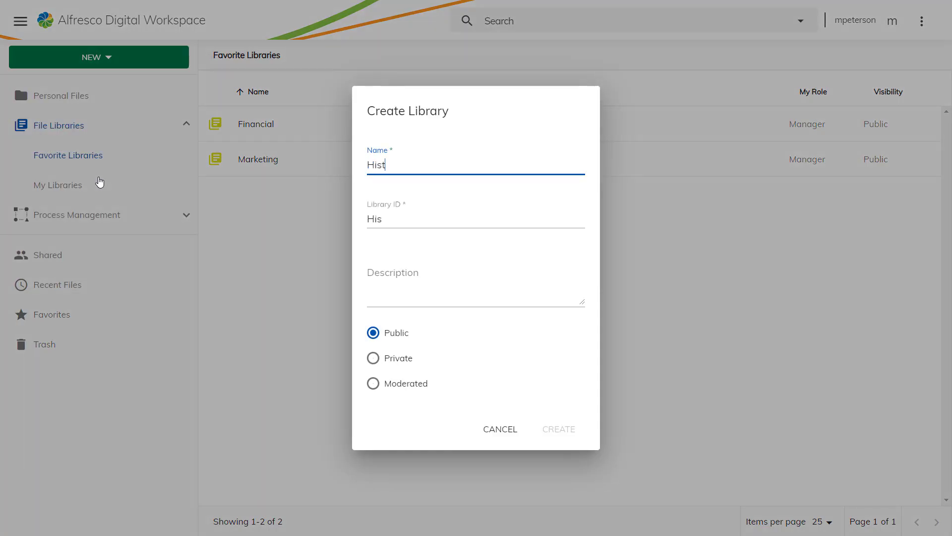
pyautogui.write('orical Building')
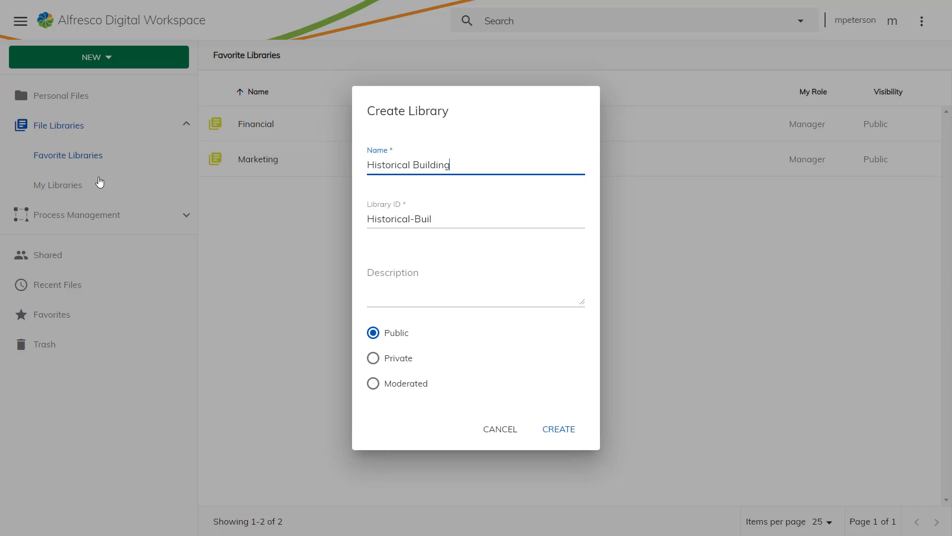
pyautogui.write(' Plans')
pyautogui.click(553, 430)
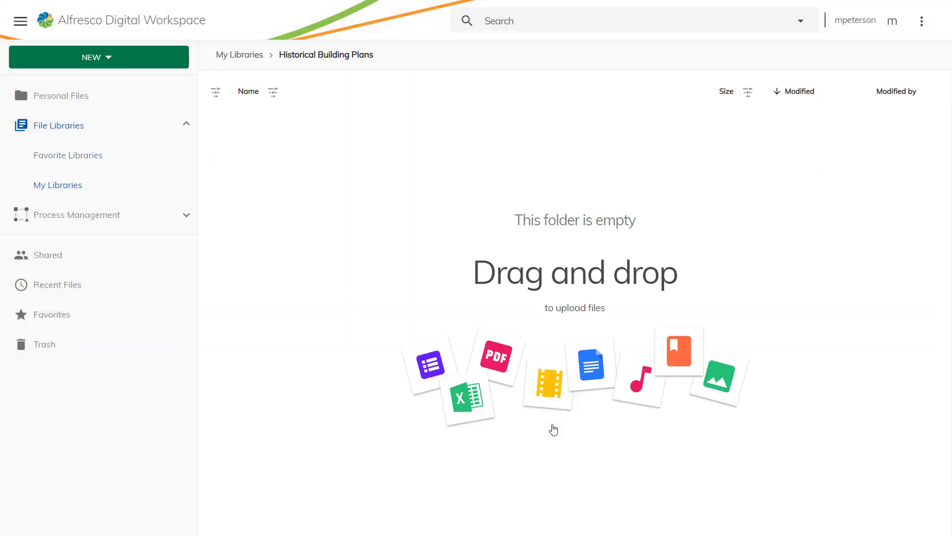
# Step: Upload the International Building Plans folder into the library and open it to view Plan 1–7.png
pyautogui.hotkey('alt', 'Tab')
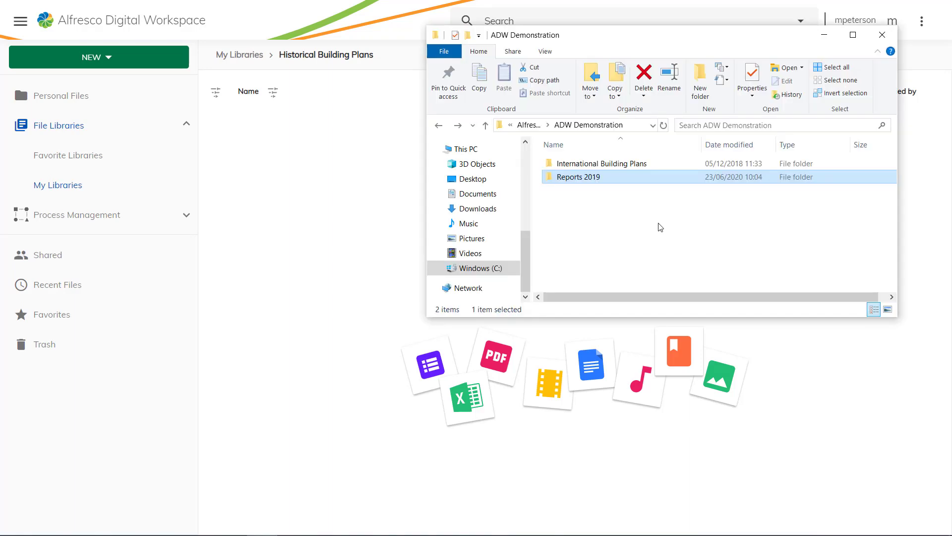
pyautogui.moveTo(638, 161); pyautogui.dragTo(318, 243)
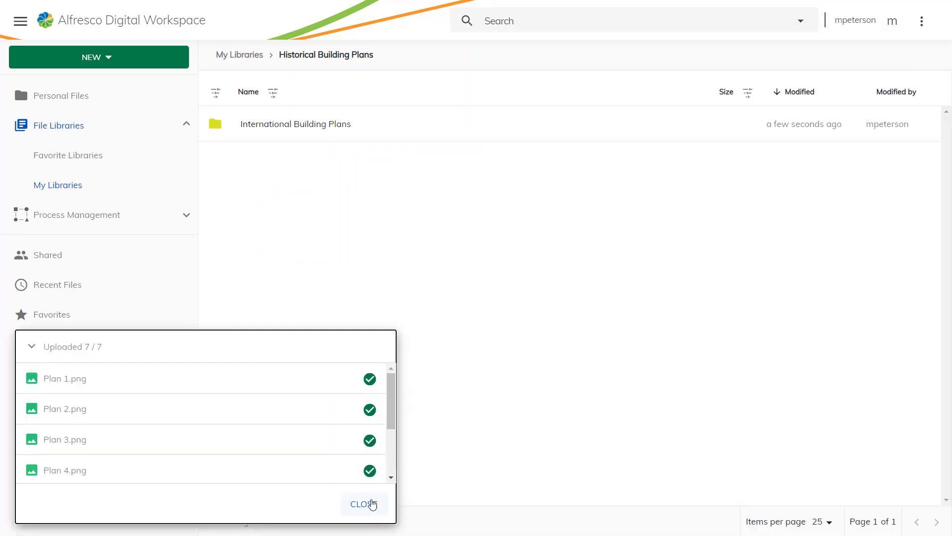
pyautogui.click(370, 504)
pyautogui.click(314, 128)
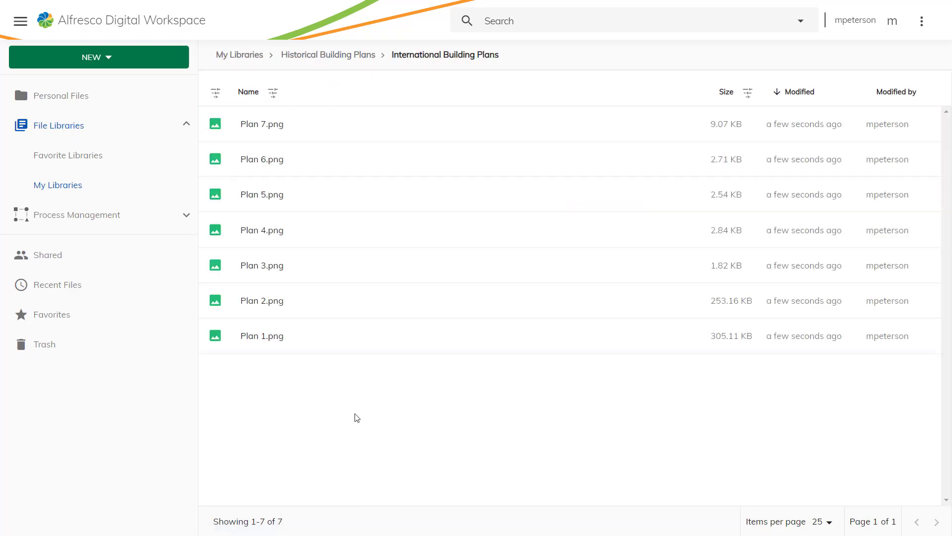
# Step: Search for 'press release', filter to the other creator, and preview Press Release 2019-2020.docx
pyautogui.click(602, 20)
pyautogui.write('press release')
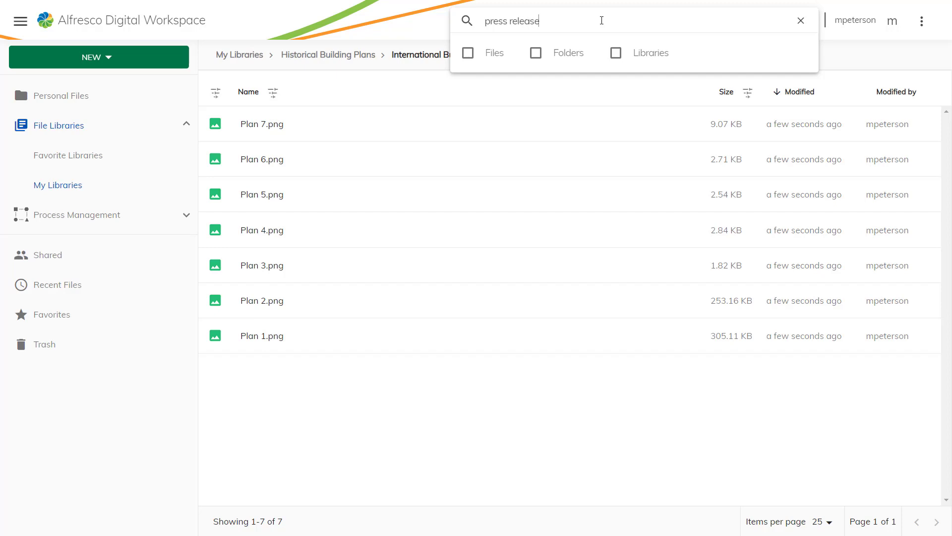
pyautogui.press('Return')
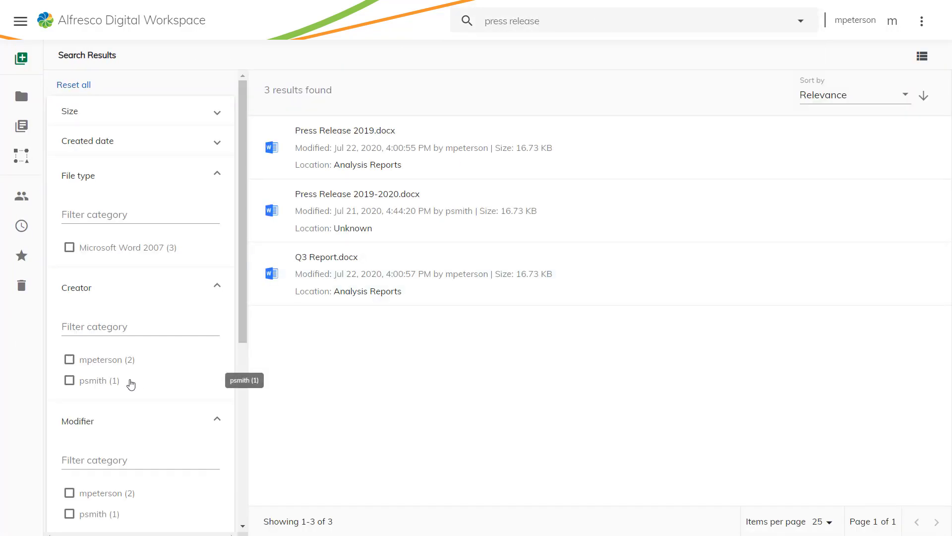
pyautogui.click(69, 381)
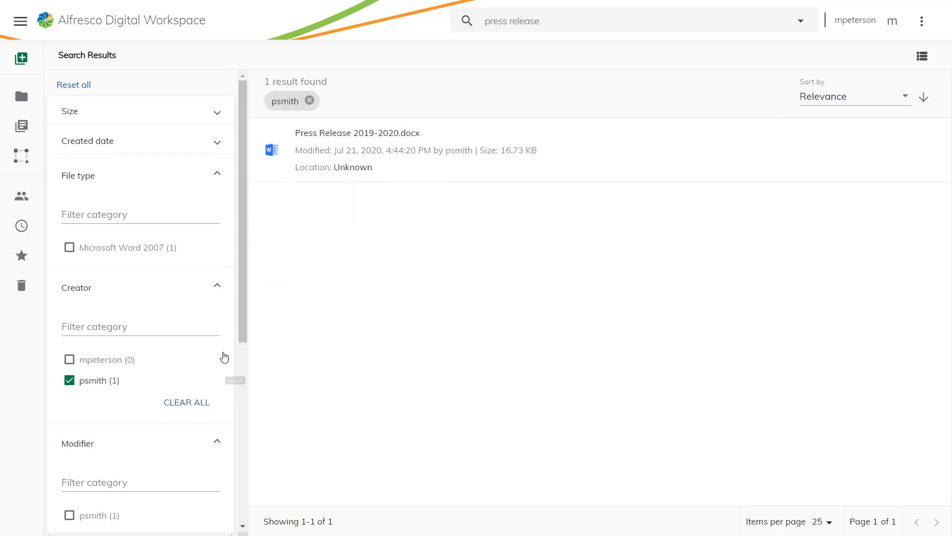
pyautogui.click(355, 134)
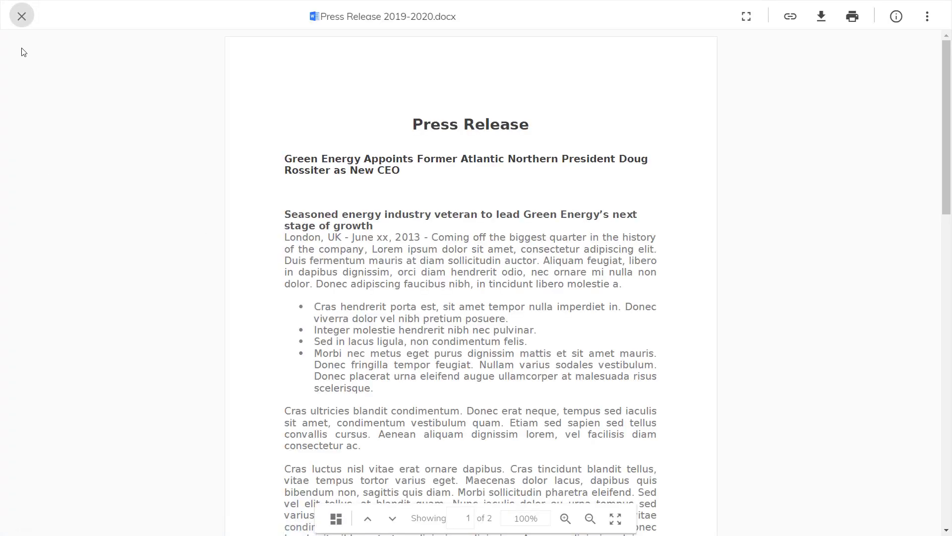
pyautogui.click(21, 17)
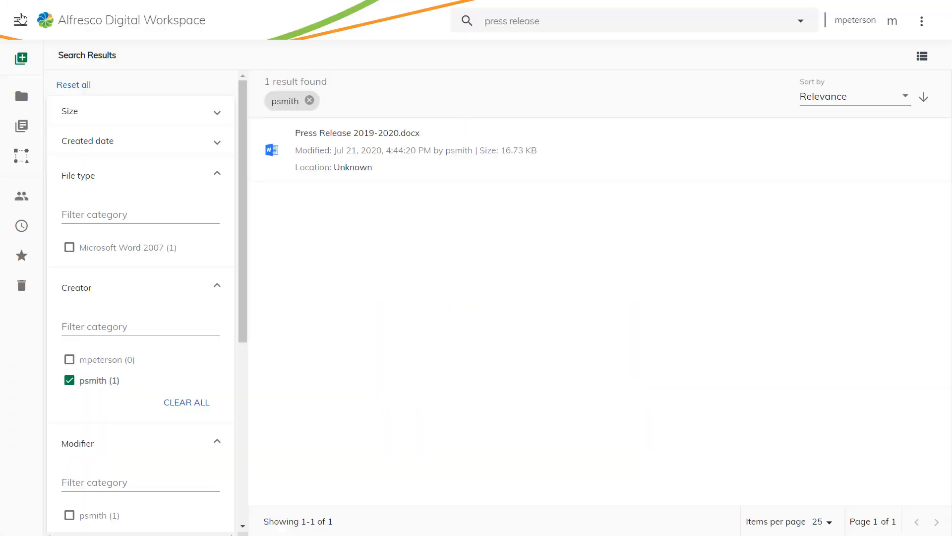
# Step: Share Proposal - Atlantic Northern.docx with a link that expires on 27 August 2020
pyautogui.click(60, 19)
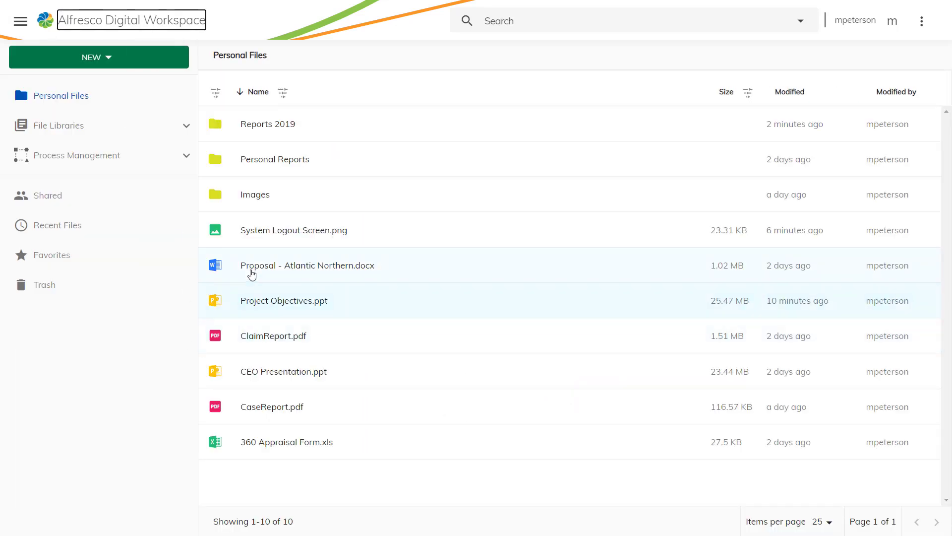
pyautogui.rightClick(253, 269)
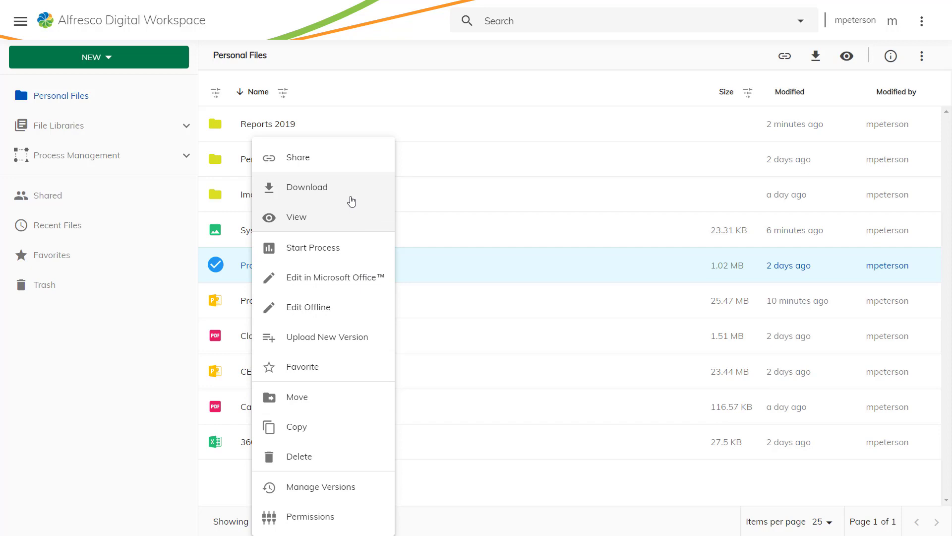
pyautogui.click(340, 157)
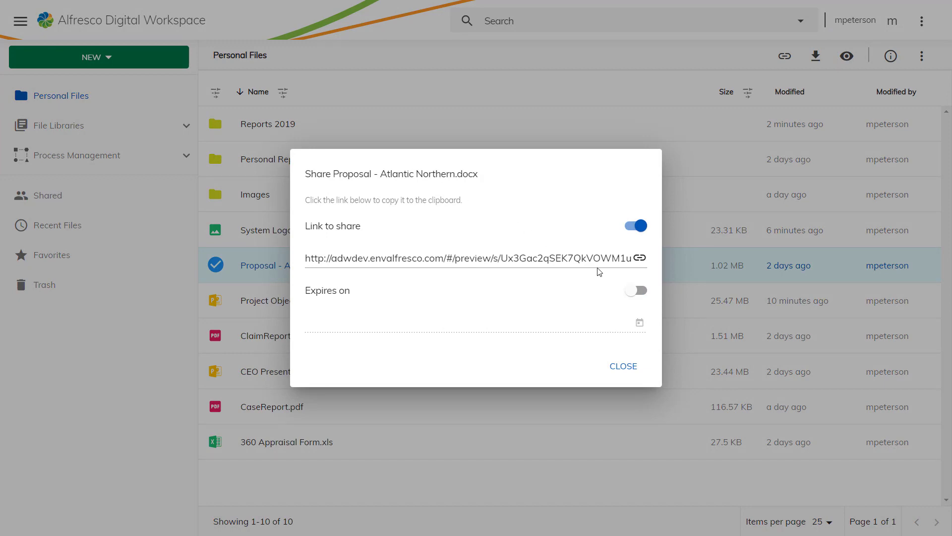
pyautogui.click(633, 290)
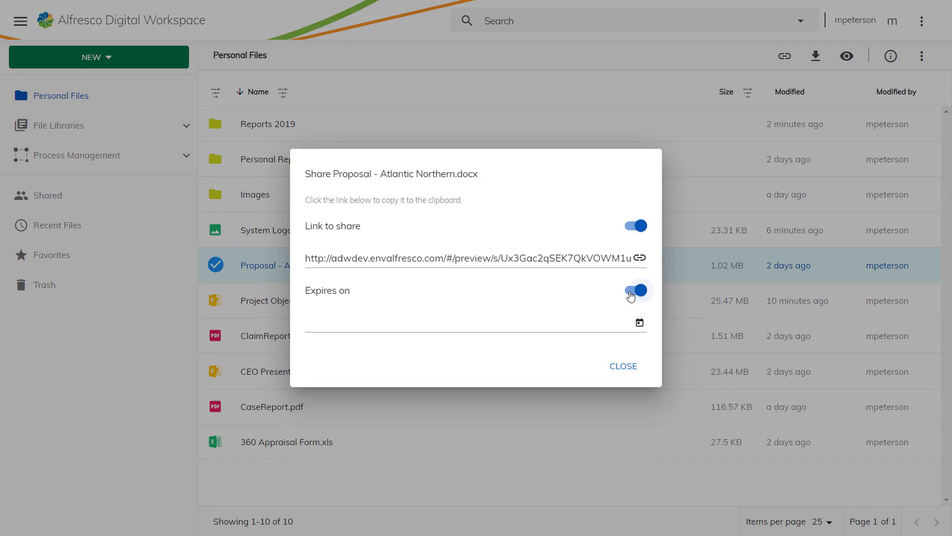
pyautogui.click(639, 324)
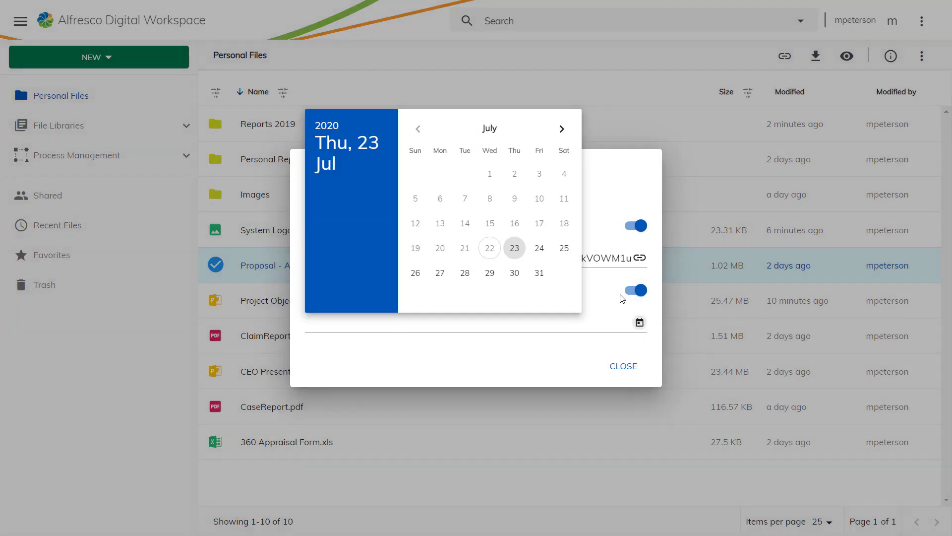
pyautogui.click(560, 129)
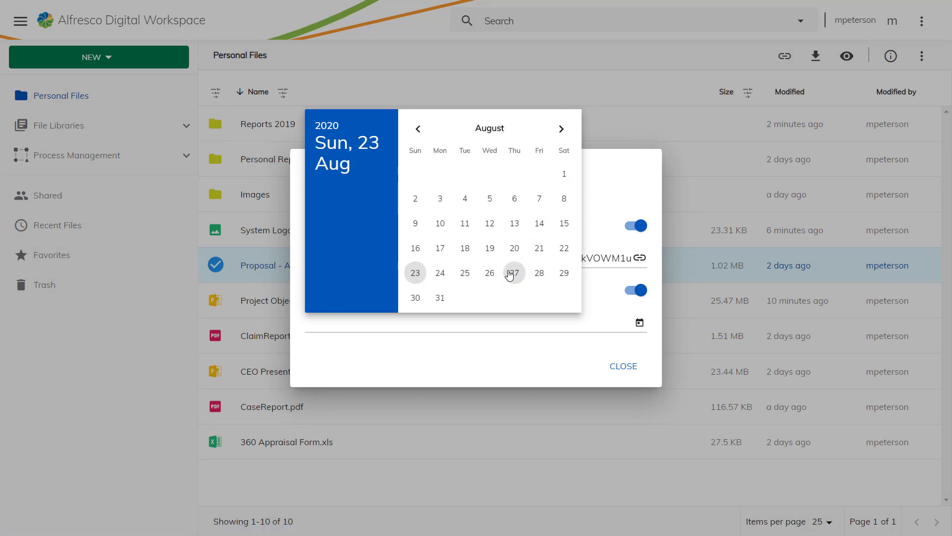
pyautogui.click(510, 274)
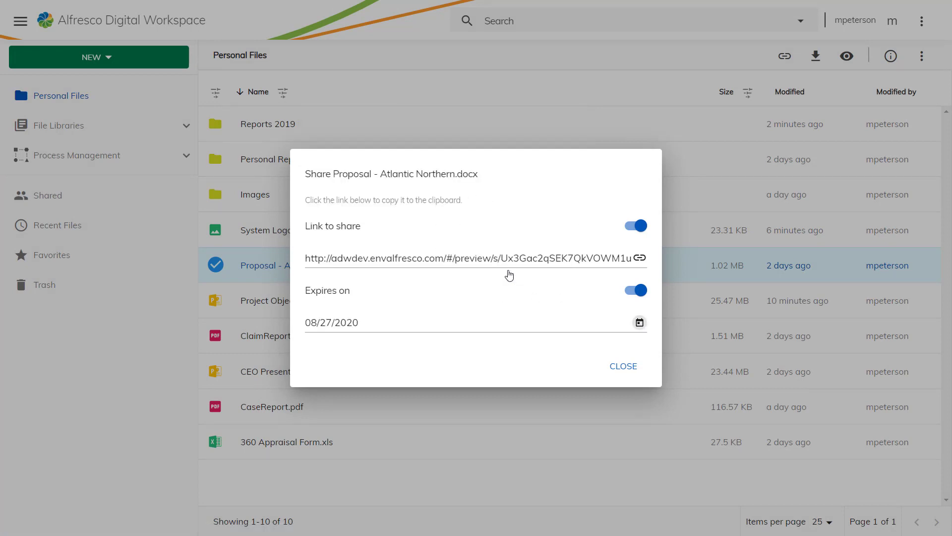
pyautogui.click(622, 367)
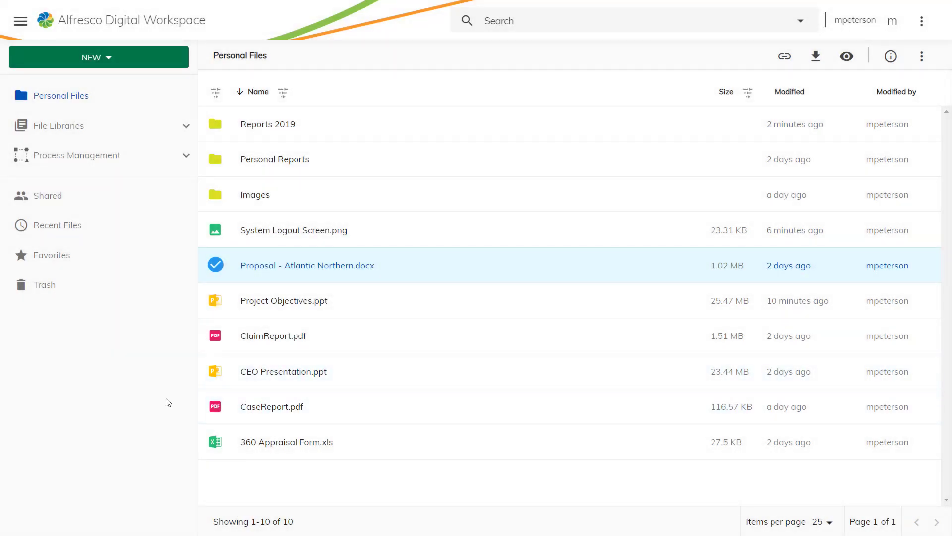
# Step: Comment on System Logout Screen.png asking the recipient to update its color to match the logo
pyautogui.click(216, 230)
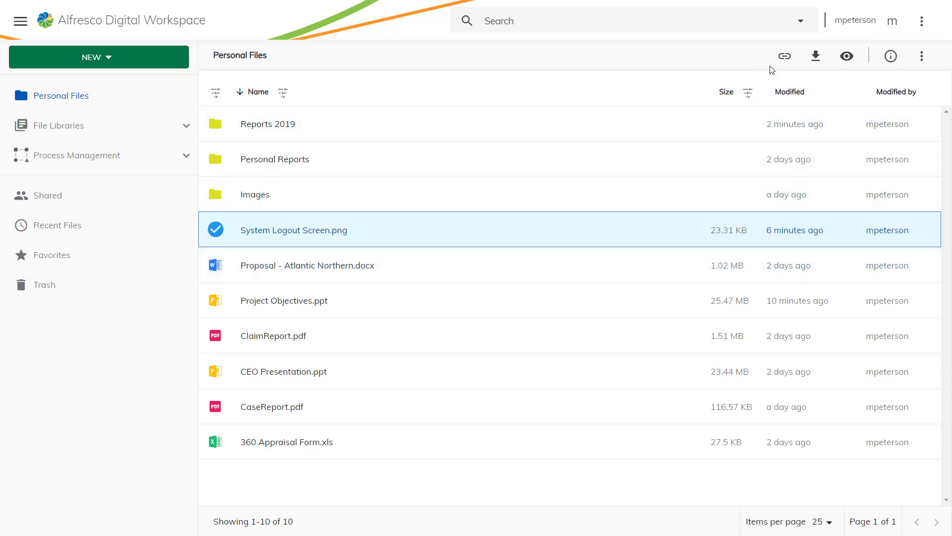
pyautogui.click(891, 56)
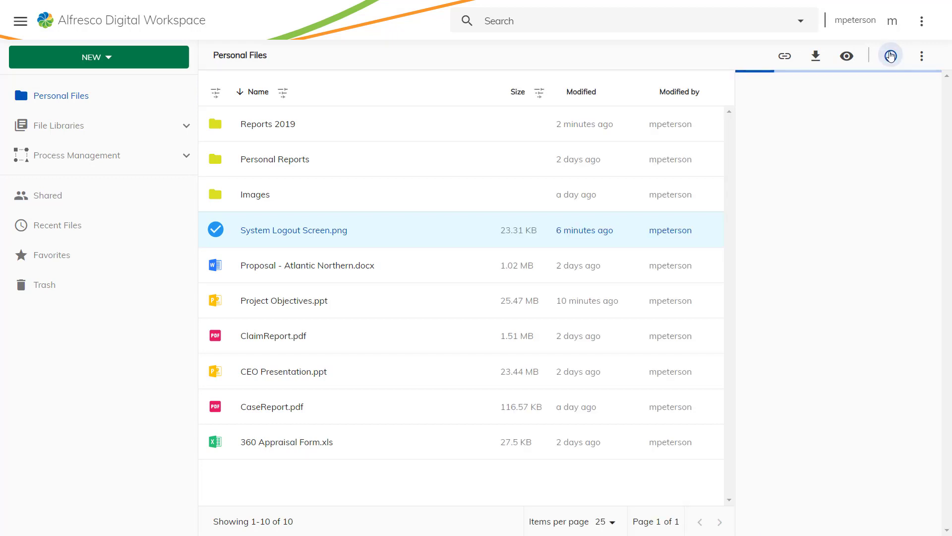
pyautogui.scroll(-1, 860, 320)
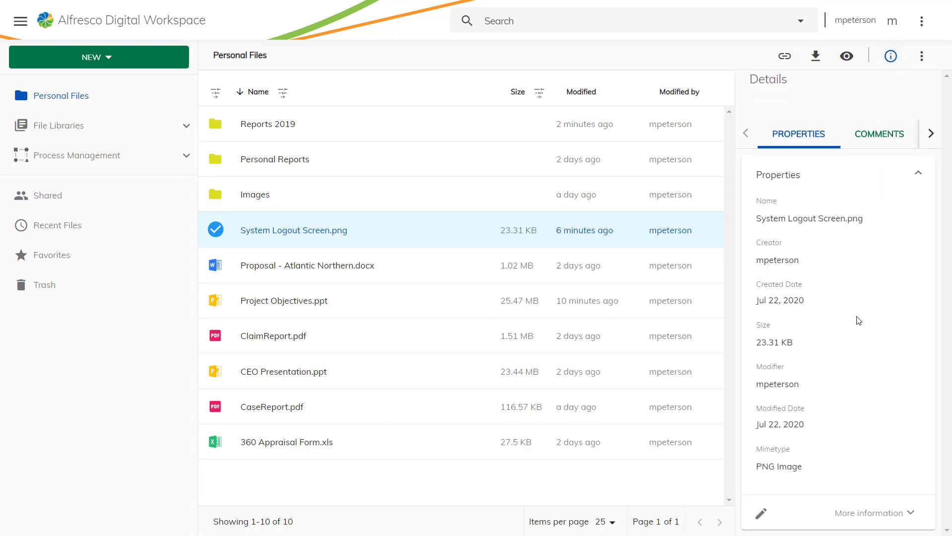
pyautogui.scroll(1, 859, 320)
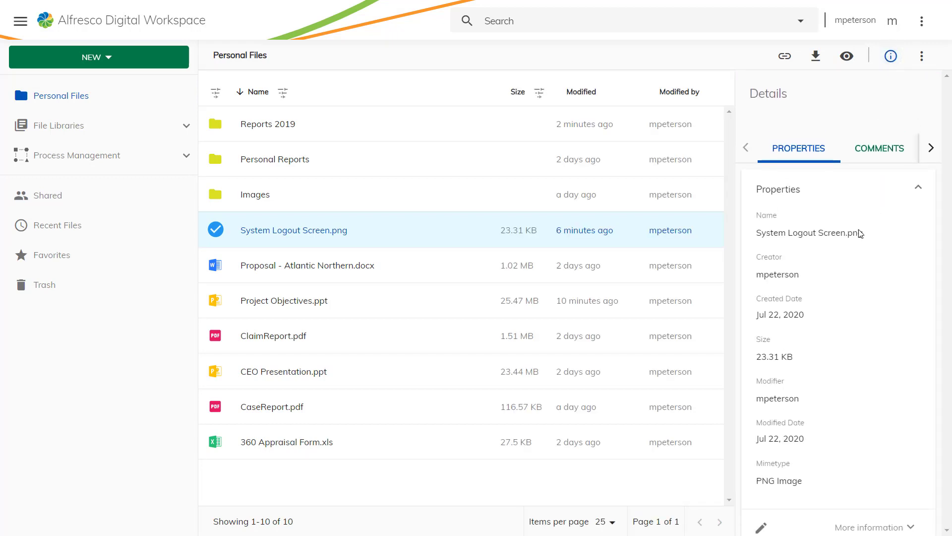
pyautogui.click(874, 145)
pyautogui.click(795, 229)
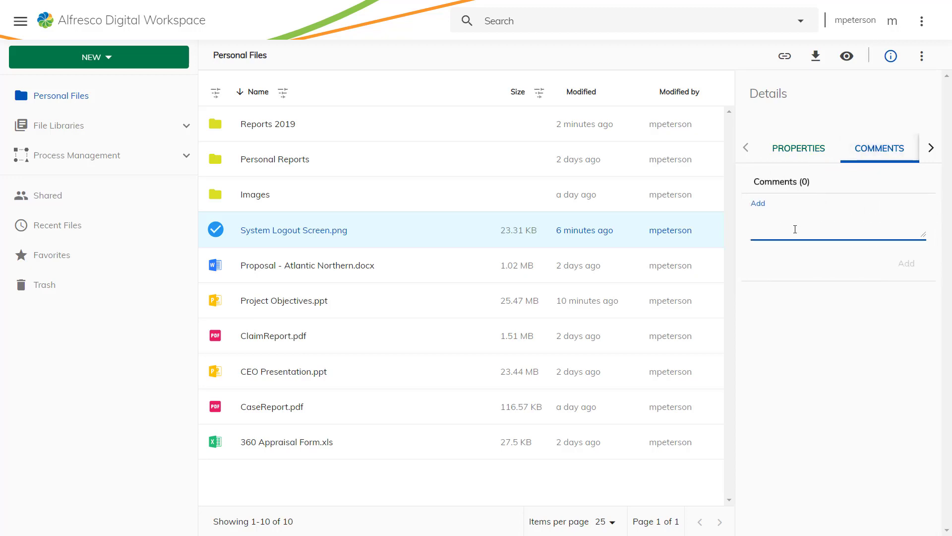
pyautogui.write('Hi Michael, can you please up')
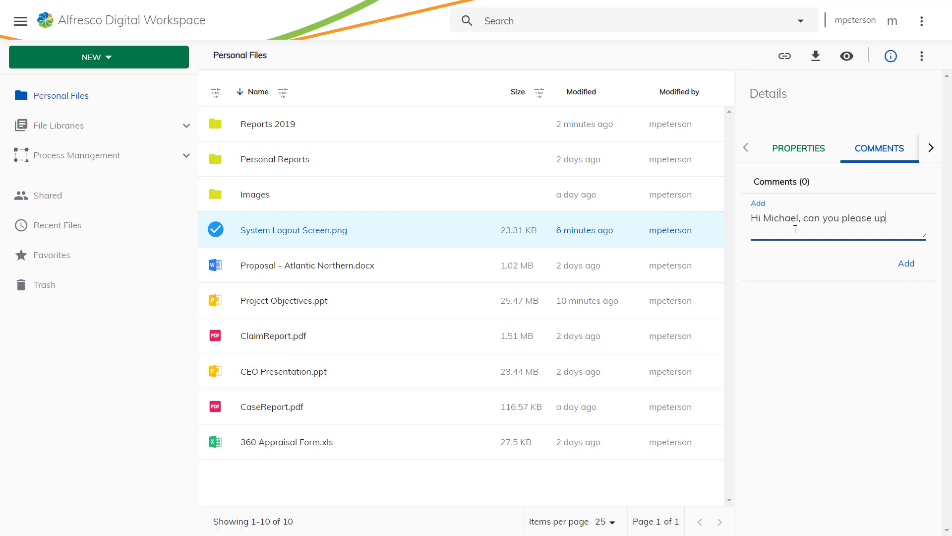
pyautogui.write('date the color to be the same as the logo')
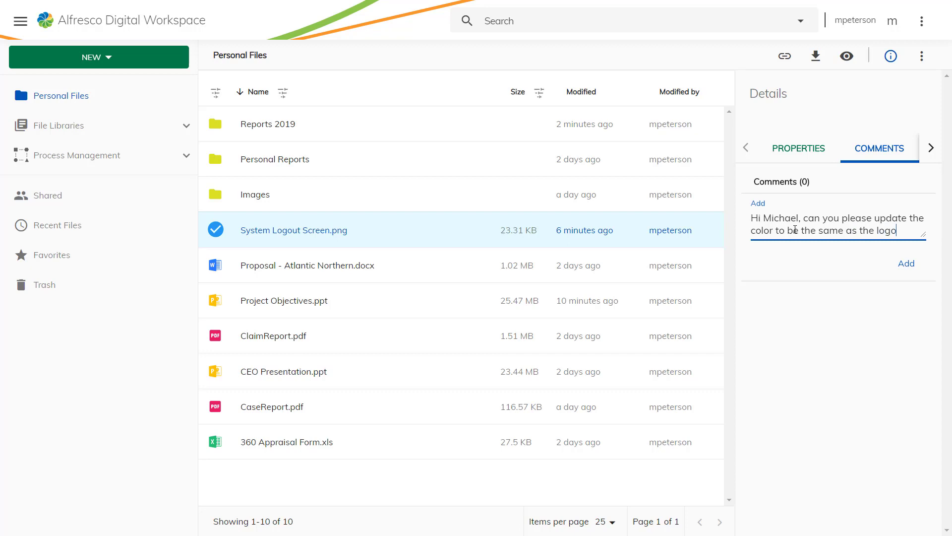
pyautogui.write('? Thanks.')
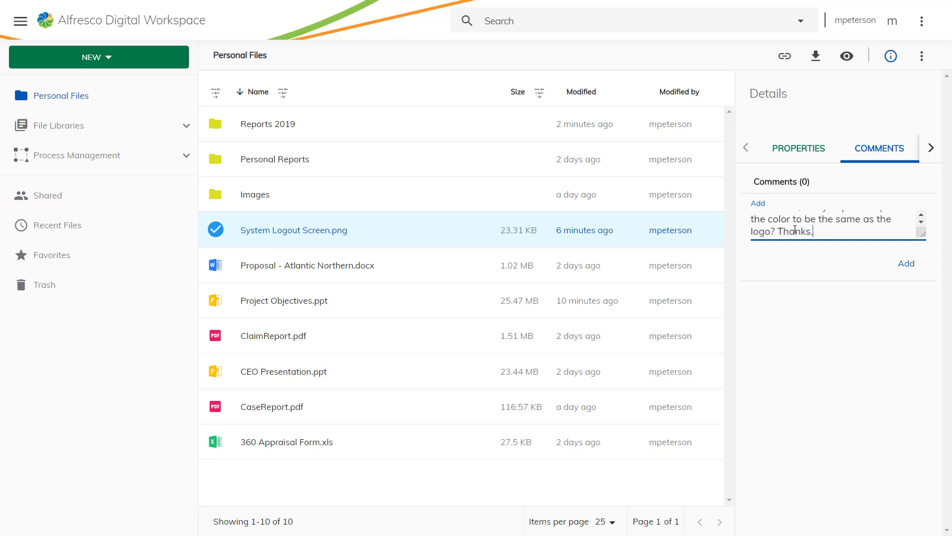
pyautogui.click(905, 264)
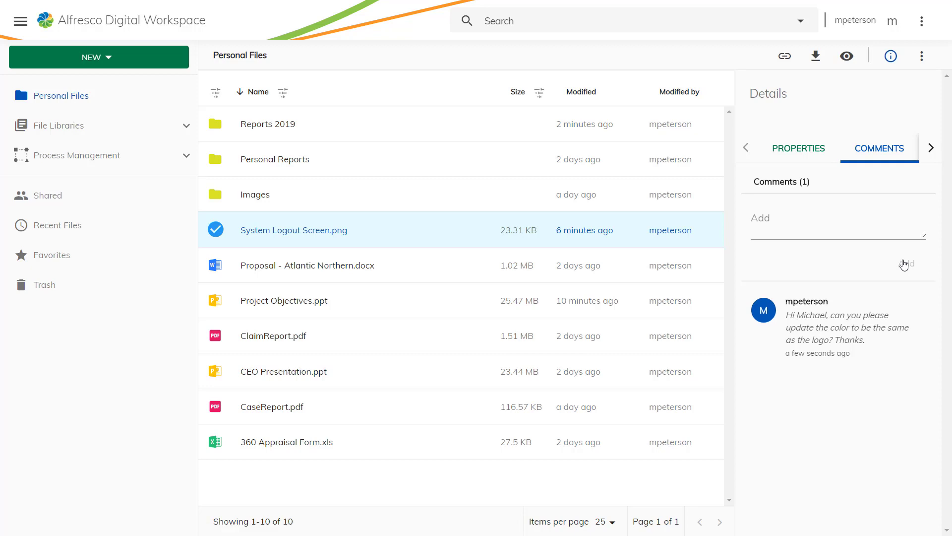
# Step: Sign out of the workspace from the account menu
pyautogui.click(893, 21)
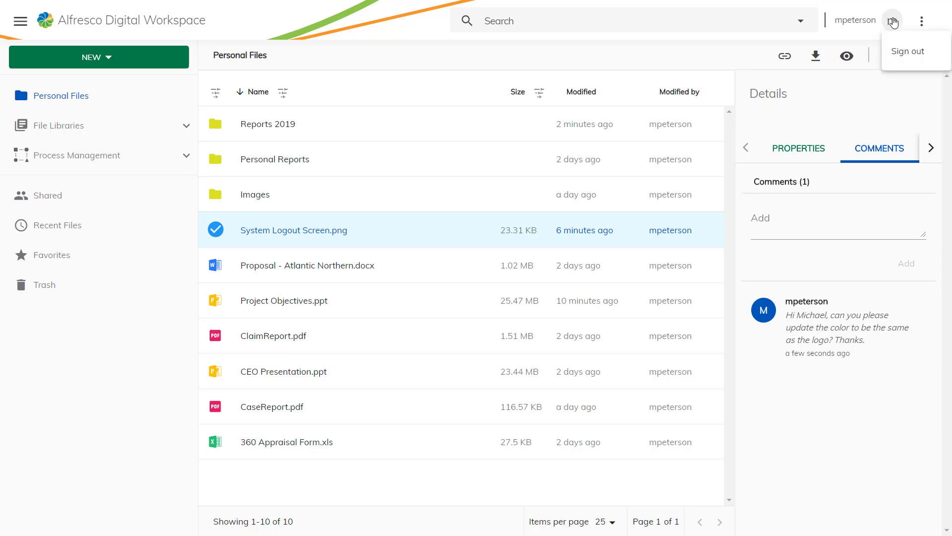
pyautogui.click(905, 54)
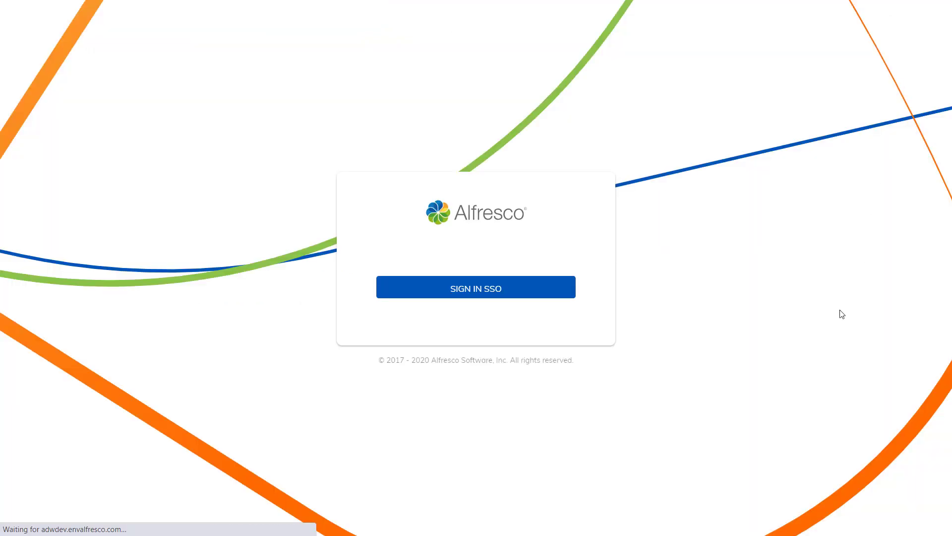